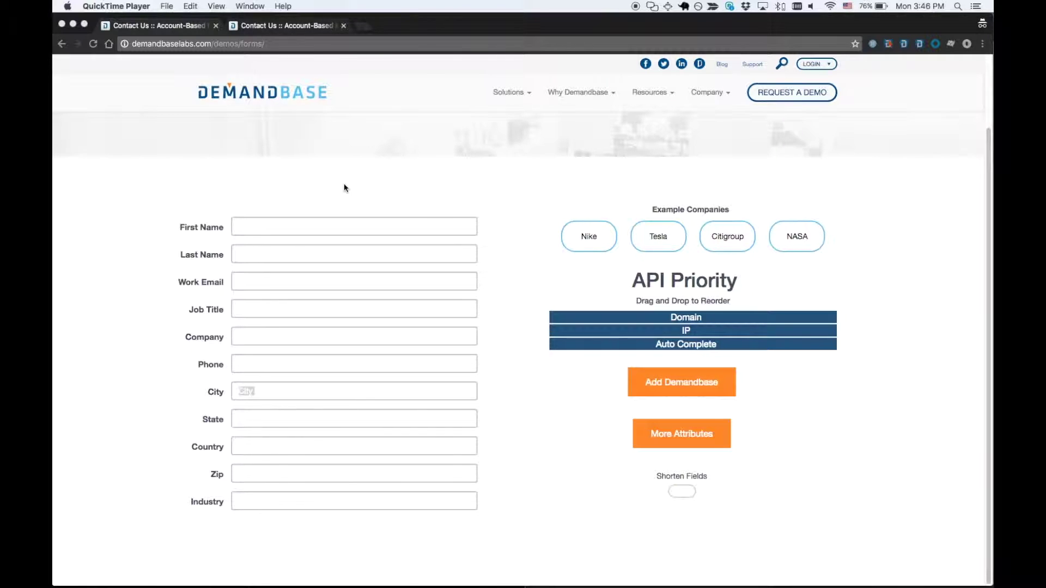
Step: Bring Chrome forward and select Nike under Example Companies
{"action": "left_click", "coordinate": [511, 230]}
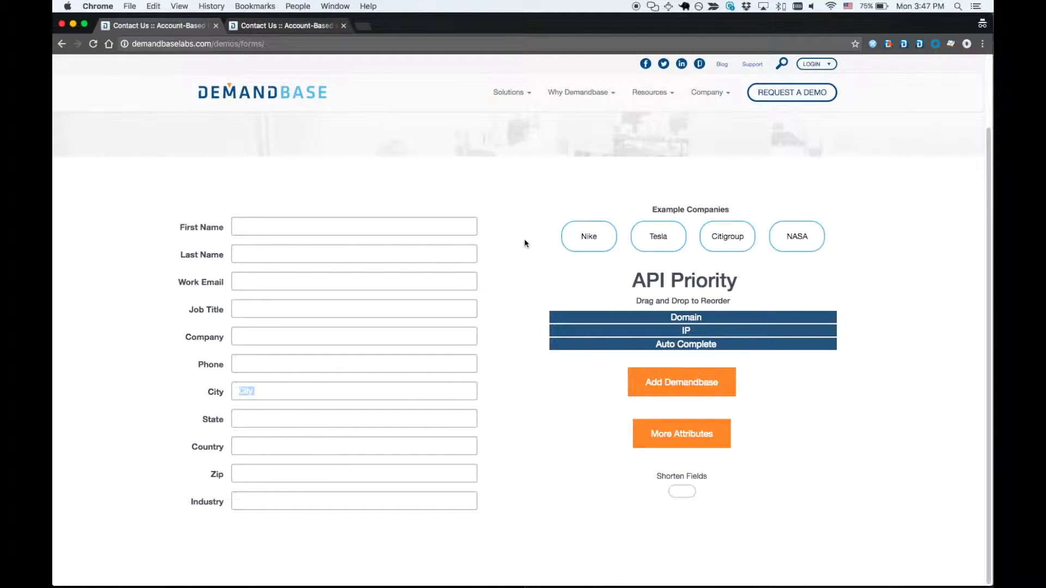
{"action": "left_click", "coordinate": [578, 246]}
Step: Fill the form with Nike's data and highlight the company, phone number and Beaverton city
{"action": "left_click", "coordinate": [662, 382]}
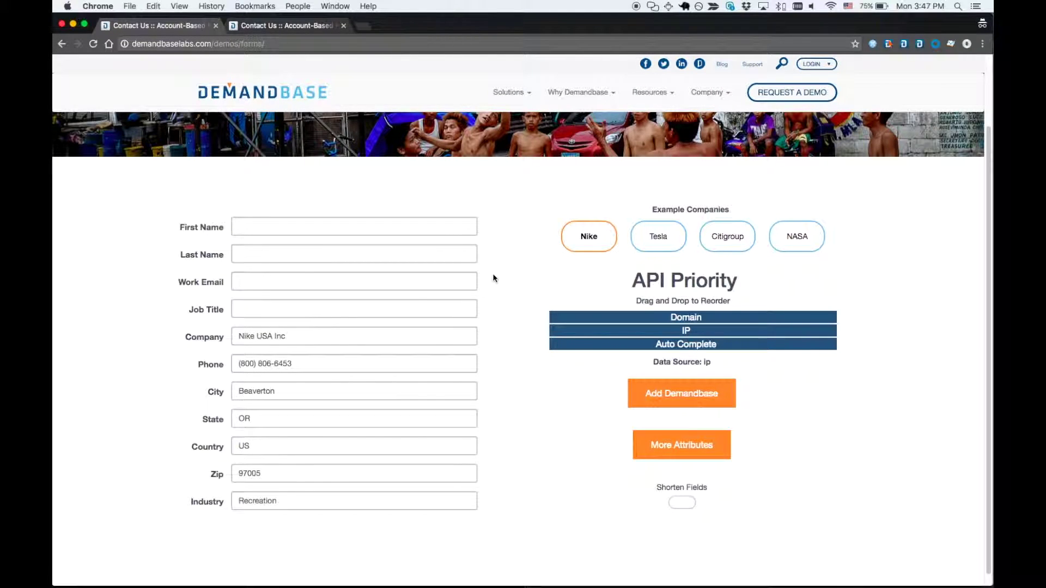
{"action": "left_click_drag", "start_coordinate": [297, 336], "coordinate": [224, 338]}
{"action": "left_click", "coordinate": [308, 364]}
{"action": "left_click_drag", "start_coordinate": [297, 364], "coordinate": [214, 366]}
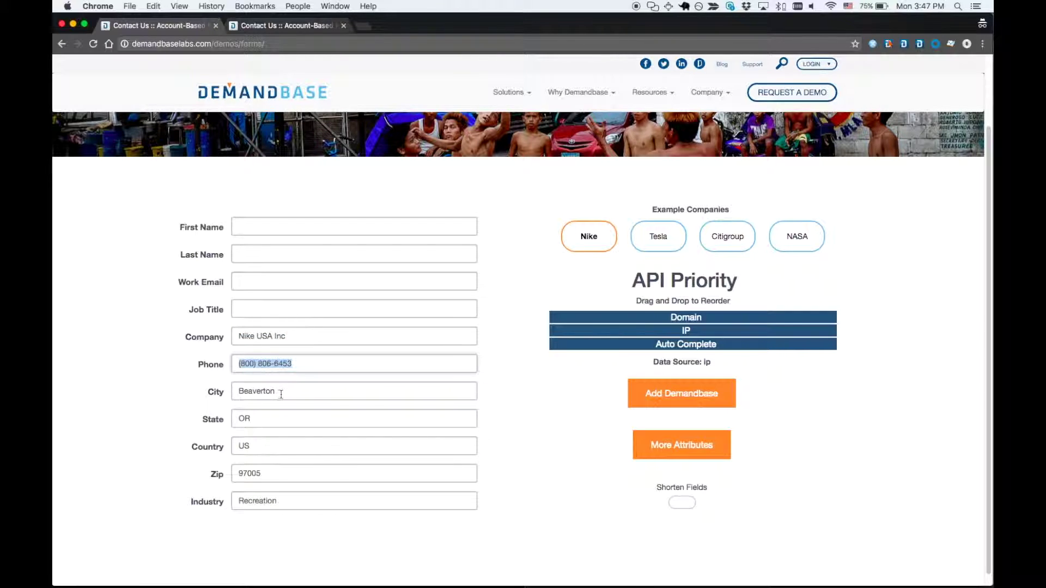
{"action": "left_click_drag", "start_coordinate": [281, 394], "coordinate": [213, 395]}
{"action": "left_click", "coordinate": [264, 281]}
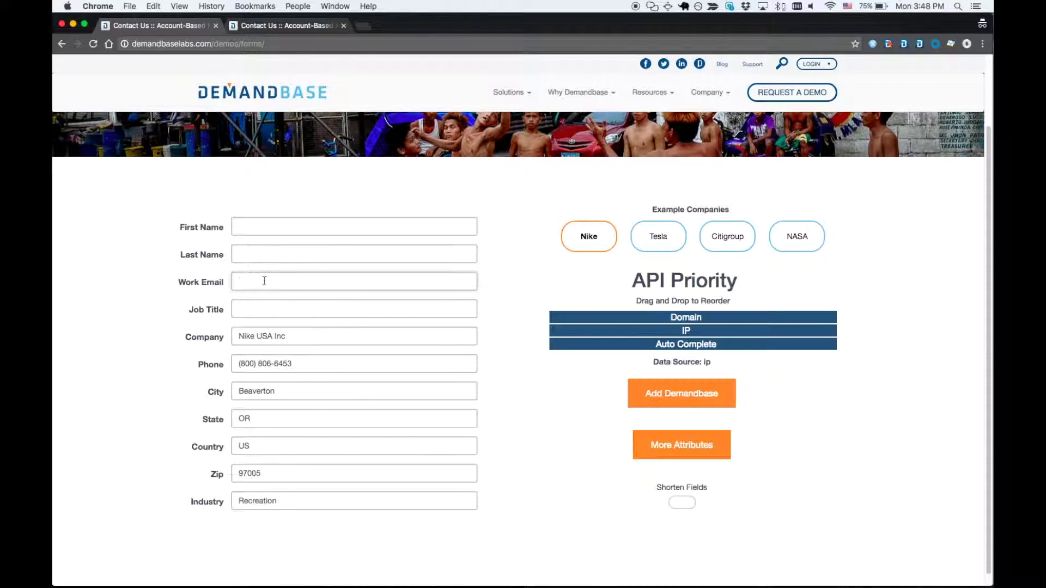
{"action": "type", "text": "test@google.com"}
{"action": "left_click", "coordinate": [240, 309]}
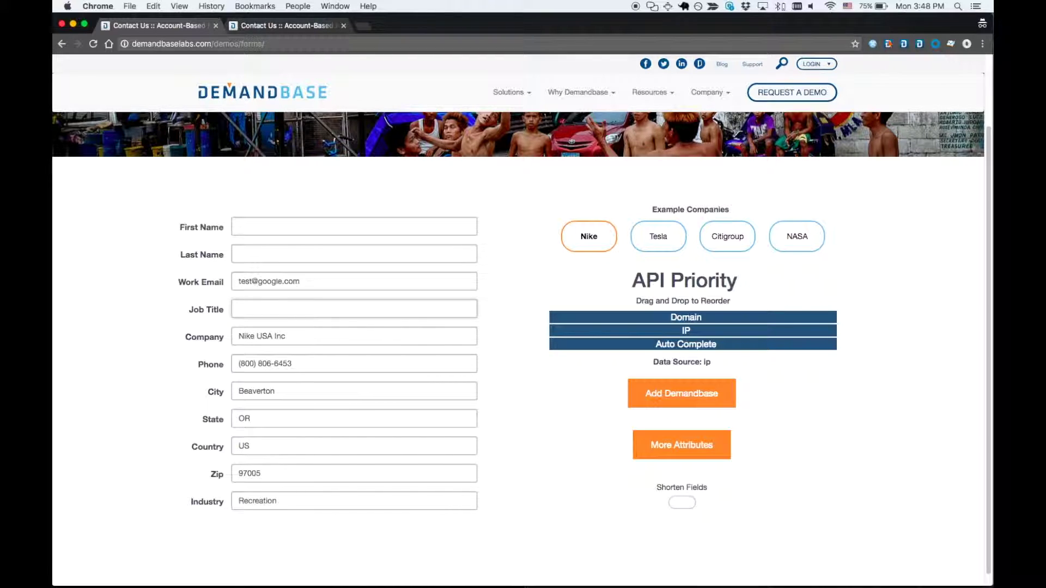
{"action": "key", "text": "Tab"}
{"action": "key", "text": "Tab"}
{"action": "key", "text": "Tab"}
{"action": "key", "text": "Tab"}
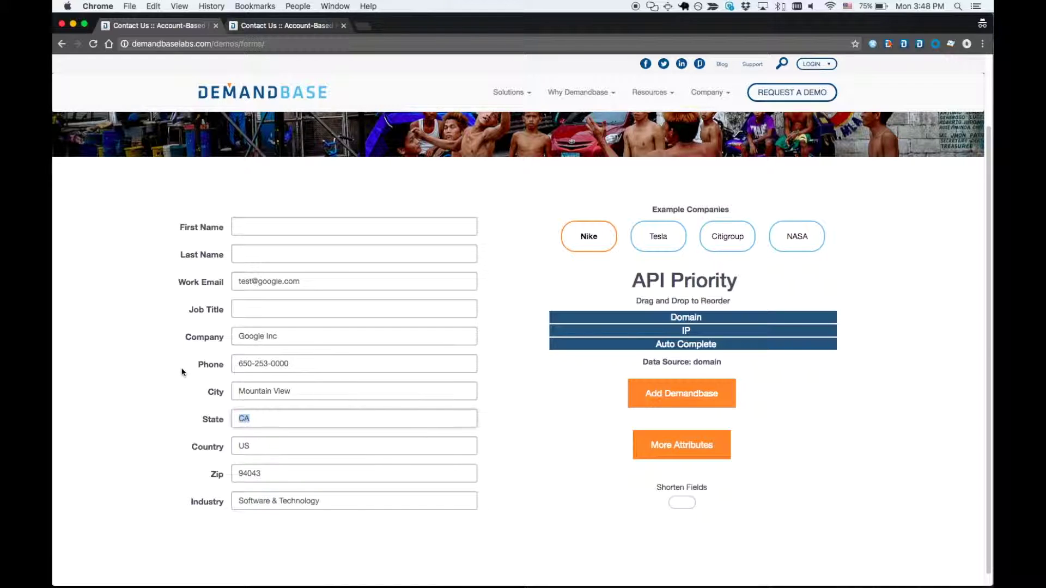
{"action": "left_click", "coordinate": [177, 357]}
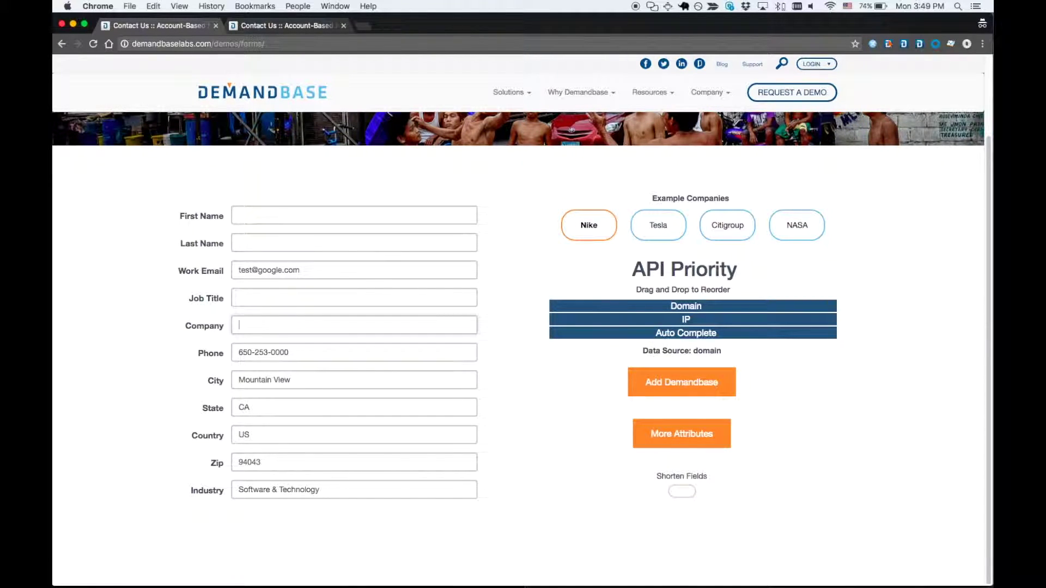
Step: Type University of Oregon as the company and pick it from the suggestions
{"action": "type", "text": "University of Oregon"}
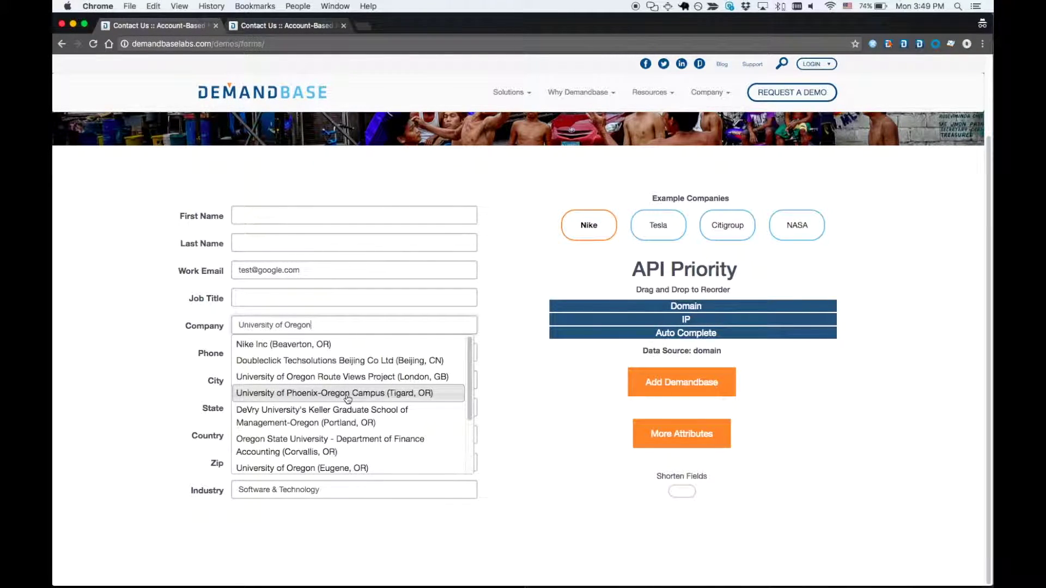
{"action": "scroll", "coordinate": [347, 399], "scroll_direction": "down", "scroll_amount": 3}
{"action": "scroll", "coordinate": [347, 399], "scroll_direction": "down", "scroll_amount": 1}
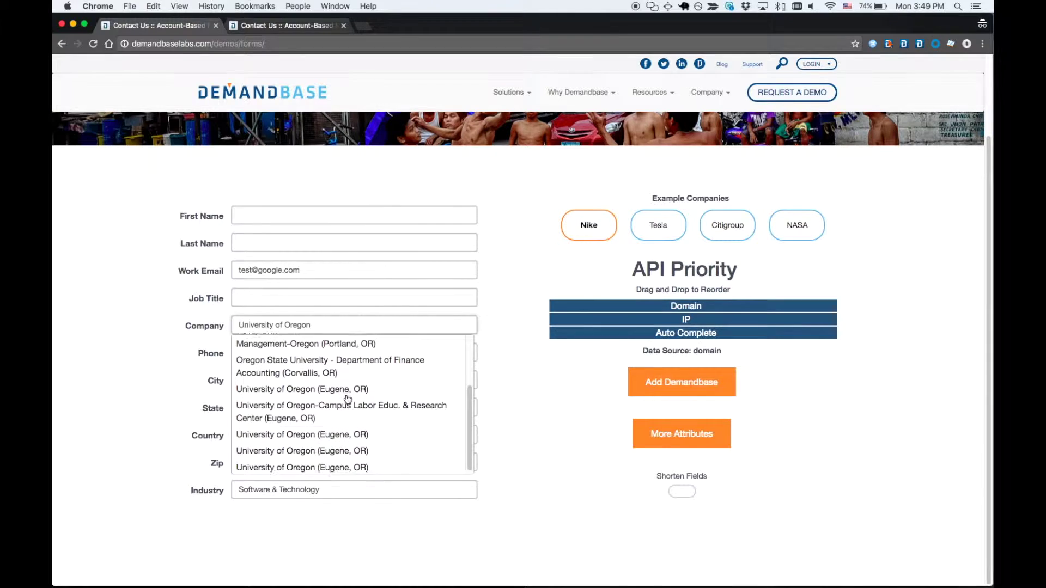
{"action": "left_click", "coordinate": [335, 387]}
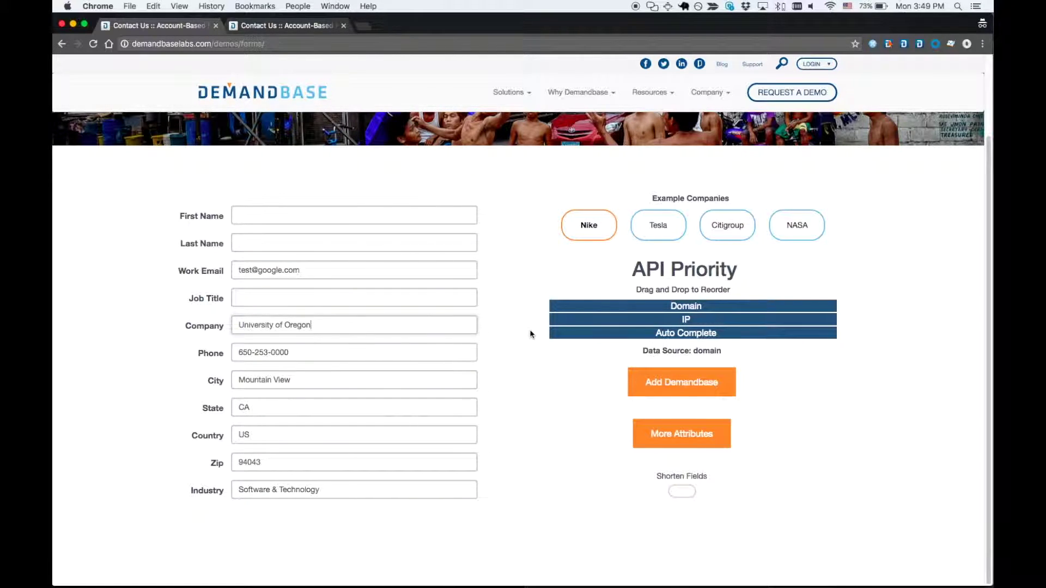
Step: Reload the page, reorder priority to Auto Complete, IP, Domain, and load Nike's data
{"action": "key", "text": "super+r"}
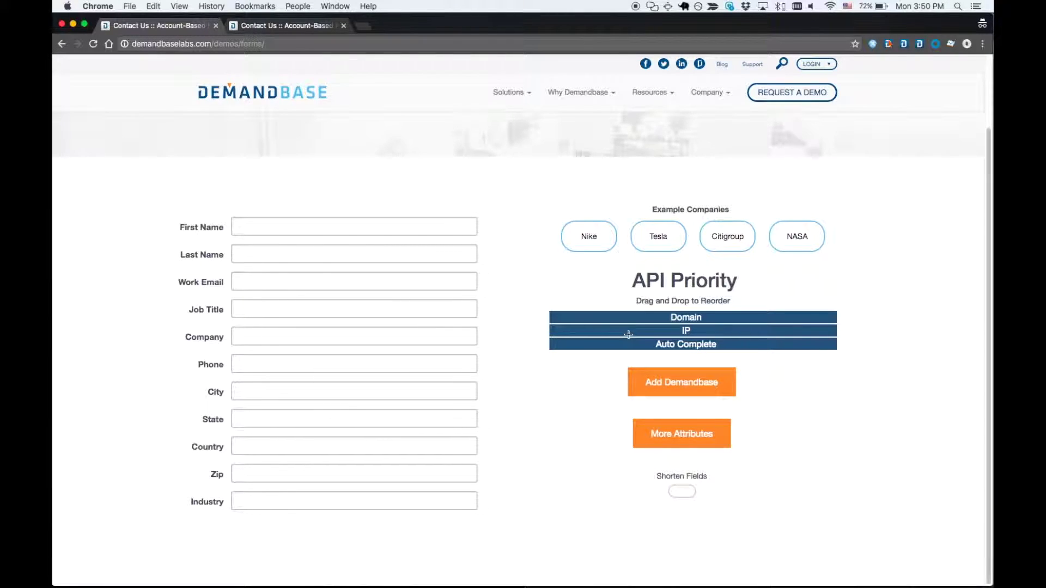
{"action": "left_click_drag", "start_coordinate": [639, 330], "coordinate": [643, 318]}
{"action": "left_click_drag", "start_coordinate": [648, 344], "coordinate": [652, 317]}
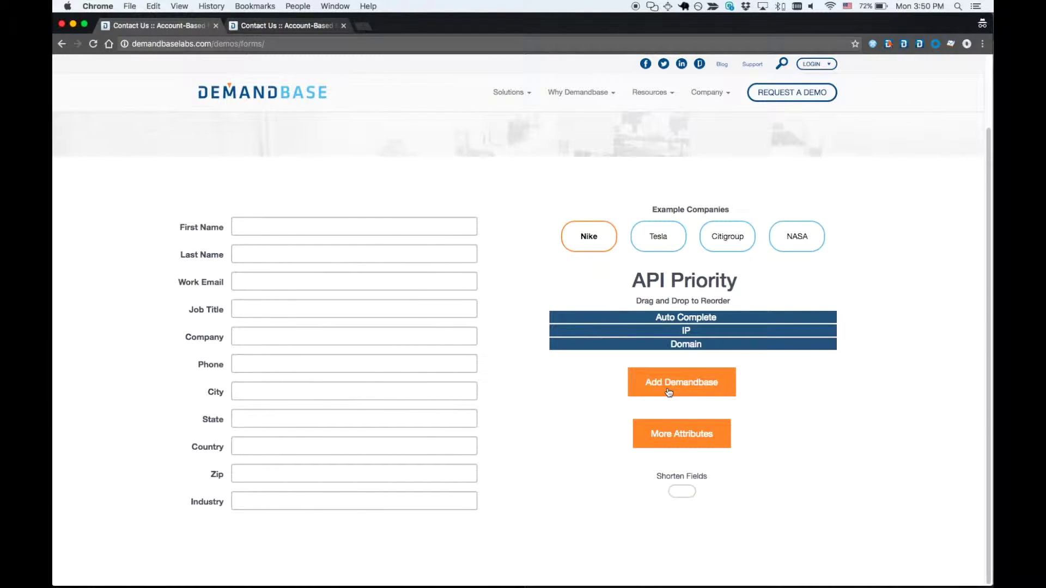
{"action": "left_click", "coordinate": [669, 391]}
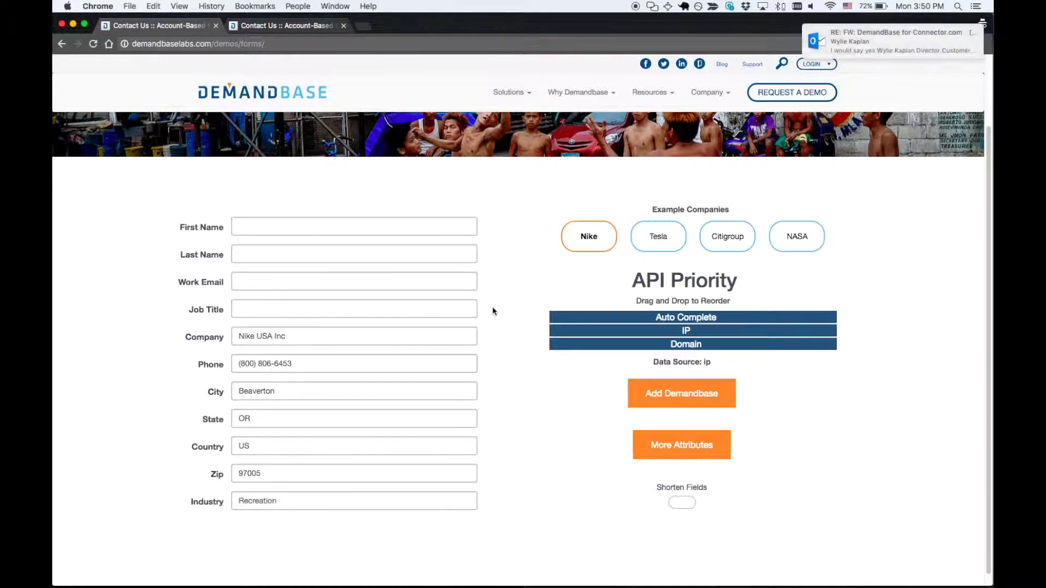
{"action": "left_click", "coordinate": [274, 281]}
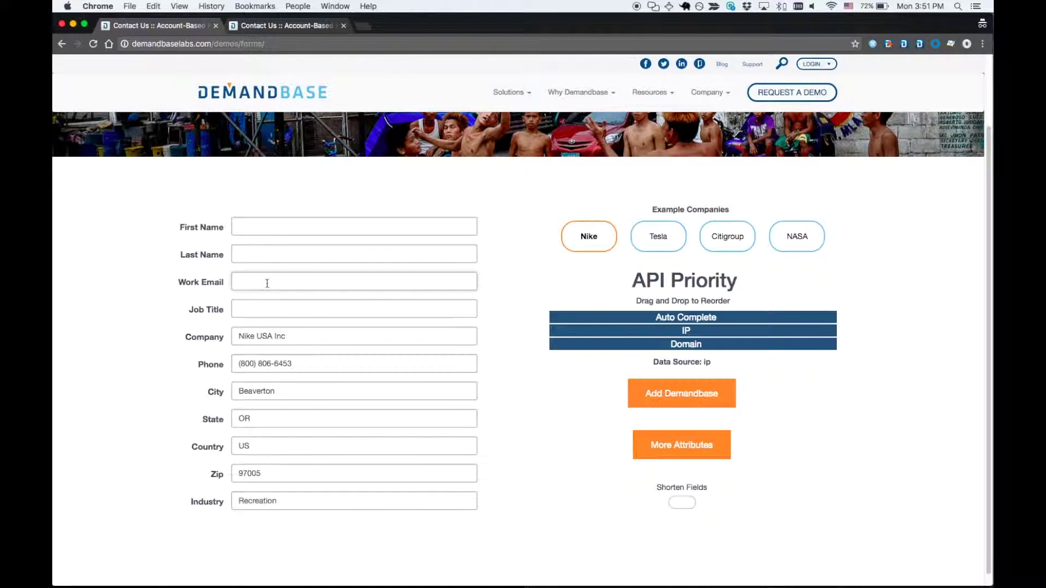
{"action": "type", "text": "test@google.com"}
{"action": "left_click", "coordinate": [354, 309]}
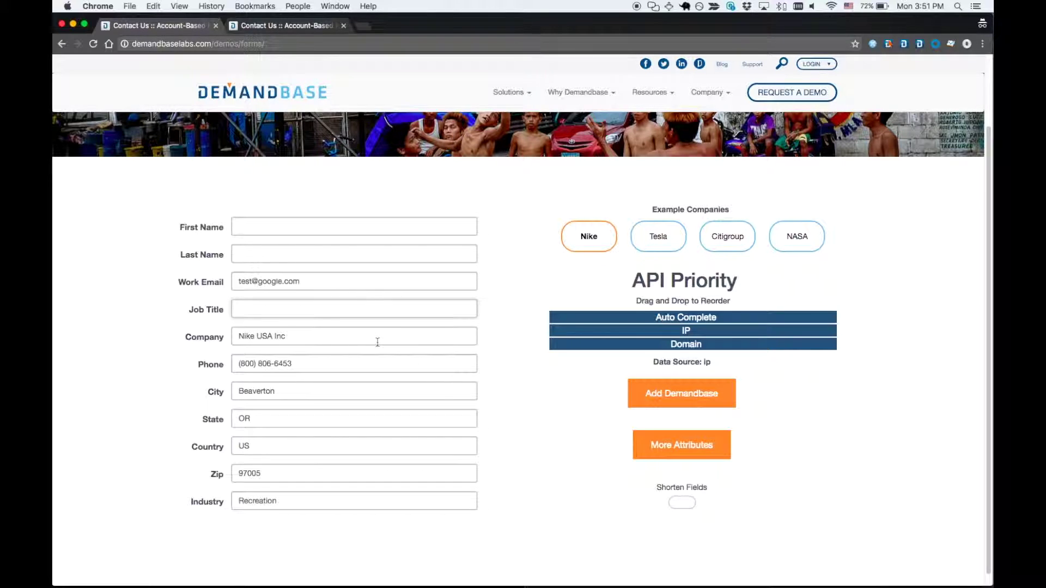
Step: Pick University of Oregon (Eugene, OR), refilling Eugene, OR, US, 97403 and Education industry
{"action": "key", "text": "Tab"}
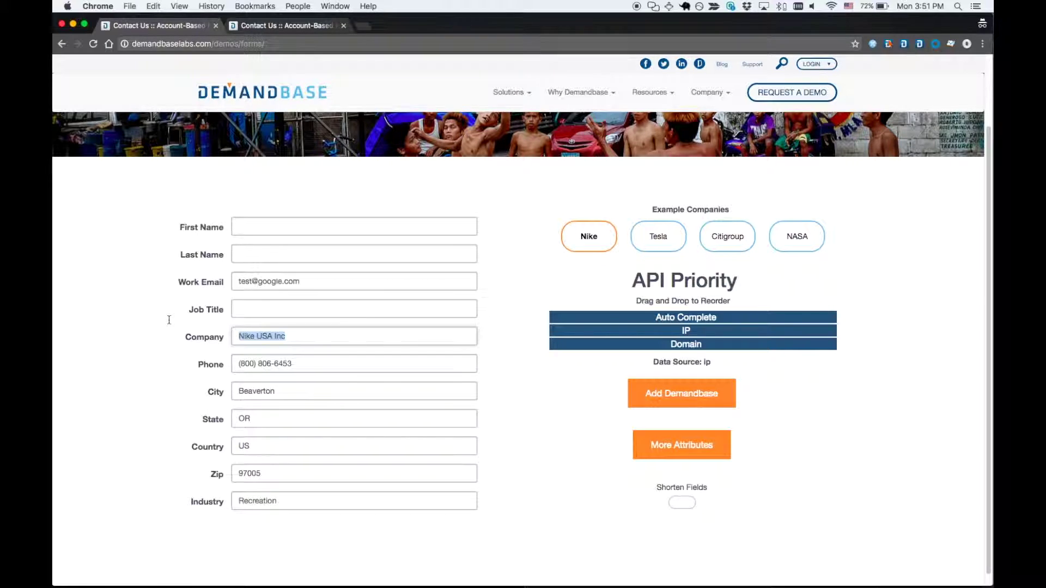
{"action": "type", "text": "Universi"}
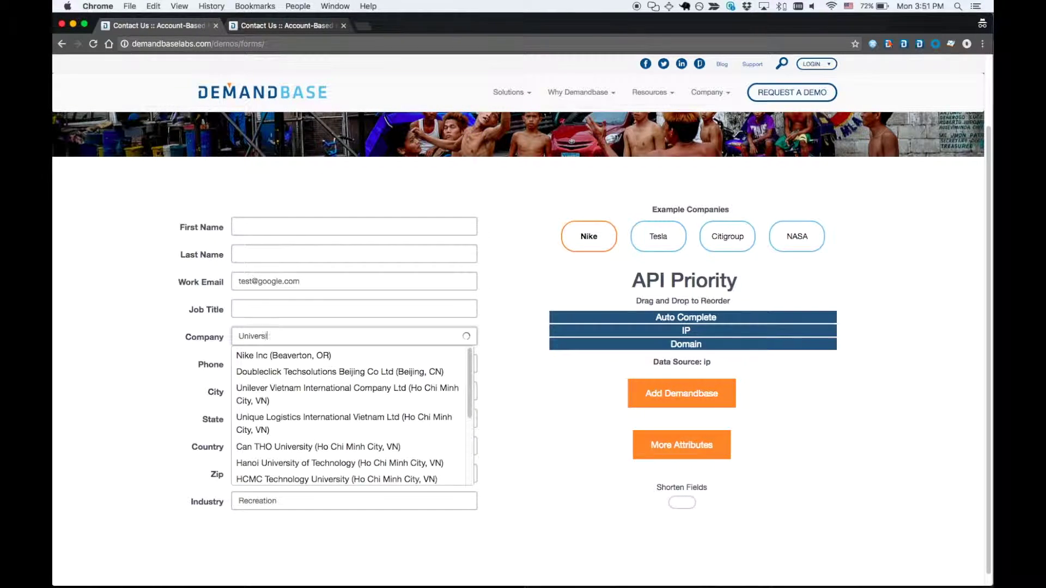
{"action": "type", "text": "ty of Oregon"}
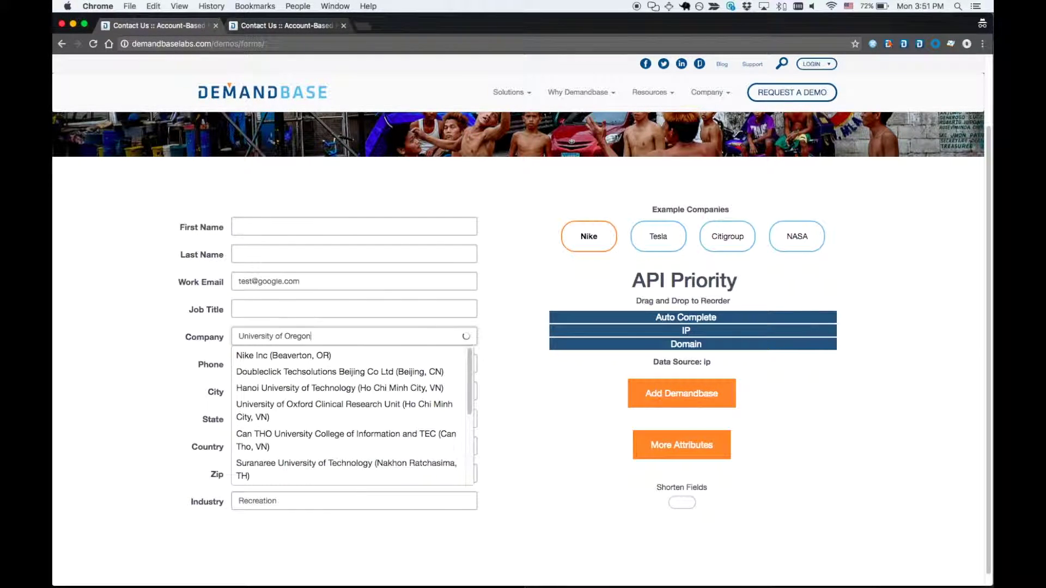
{"action": "scroll", "coordinate": [270, 376], "scroll_direction": "down", "scroll_amount": 5}
{"action": "scroll", "coordinate": [271, 380], "scroll_direction": "up", "scroll_amount": 2}
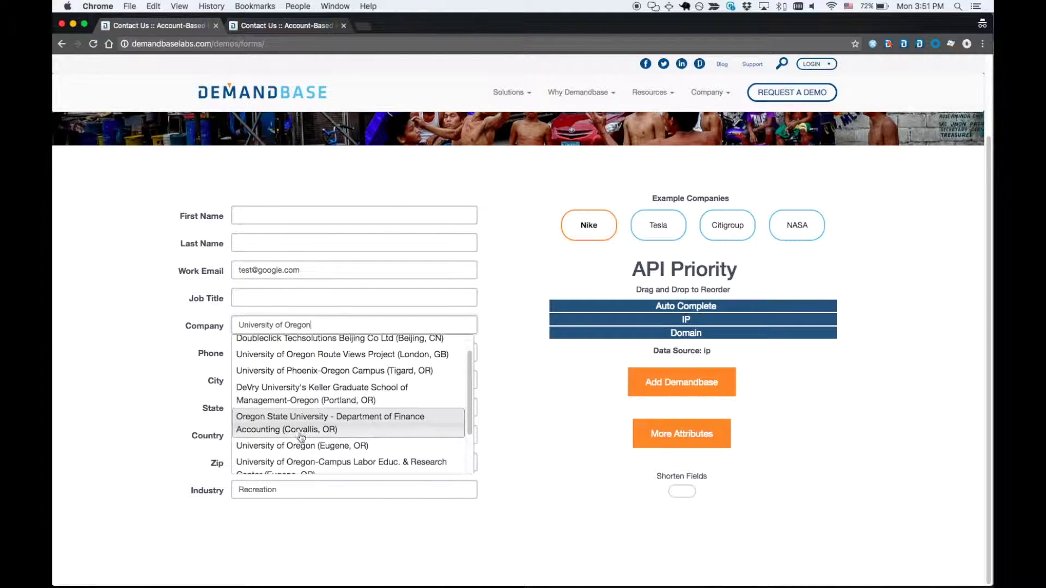
{"action": "left_click", "coordinate": [304, 443]}
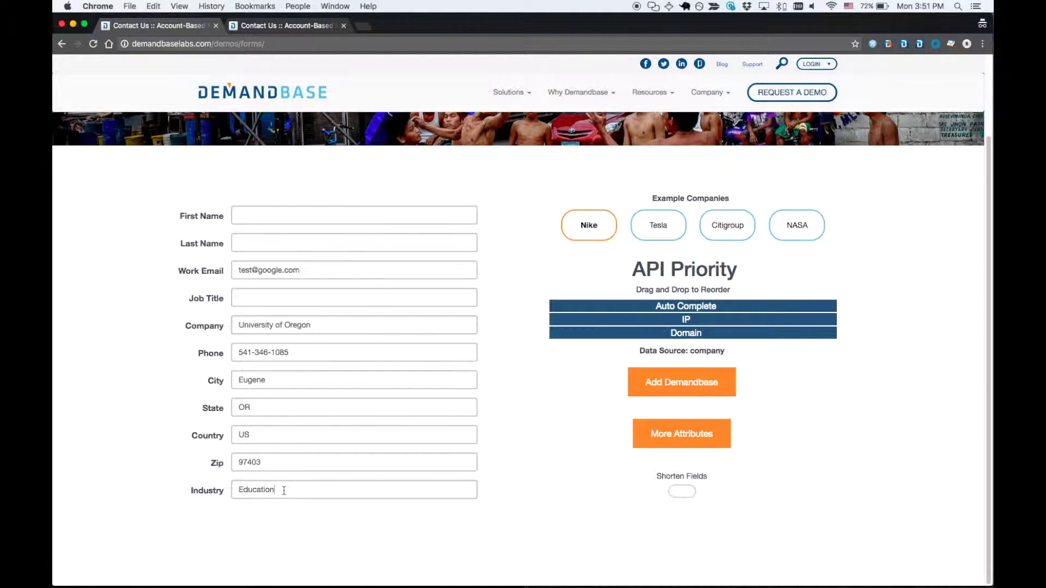
{"action": "left_click_drag", "start_coordinate": [283, 488], "coordinate": [211, 493]}
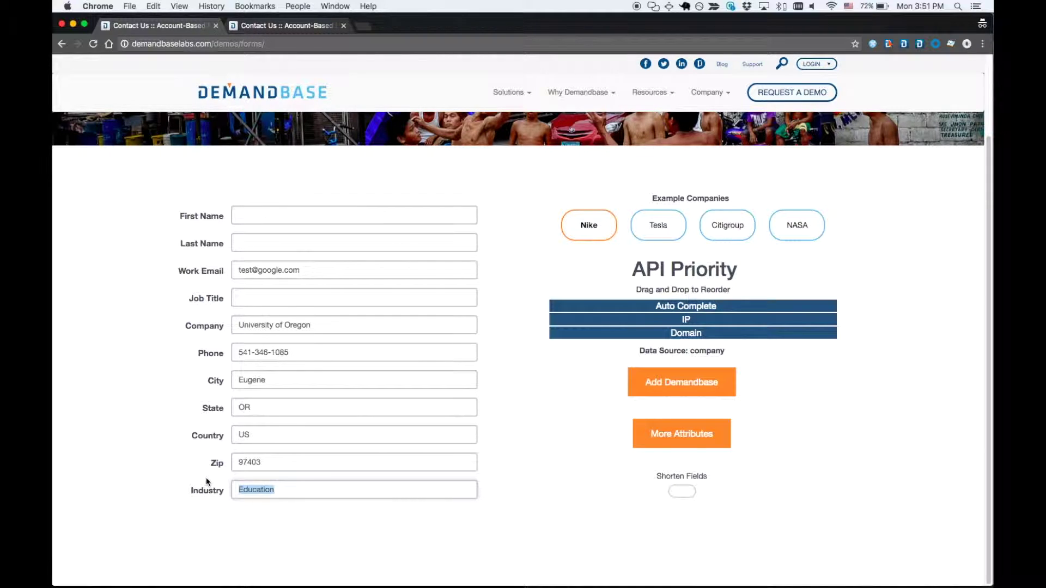
{"action": "left_click", "coordinate": [519, 339]}
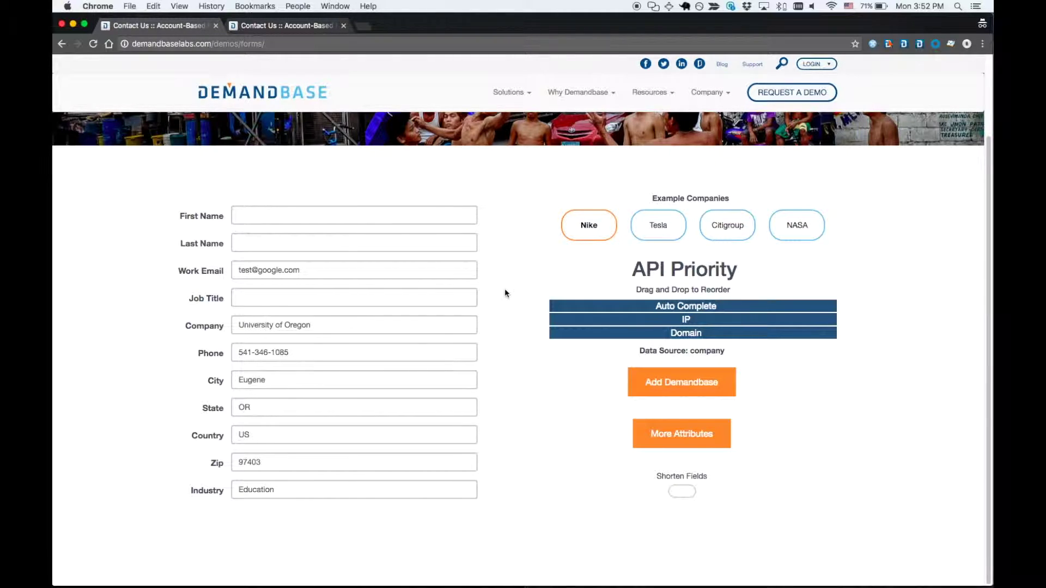
Step: Reload the demo page with Cmd+R
{"action": "key", "text": "super+r"}
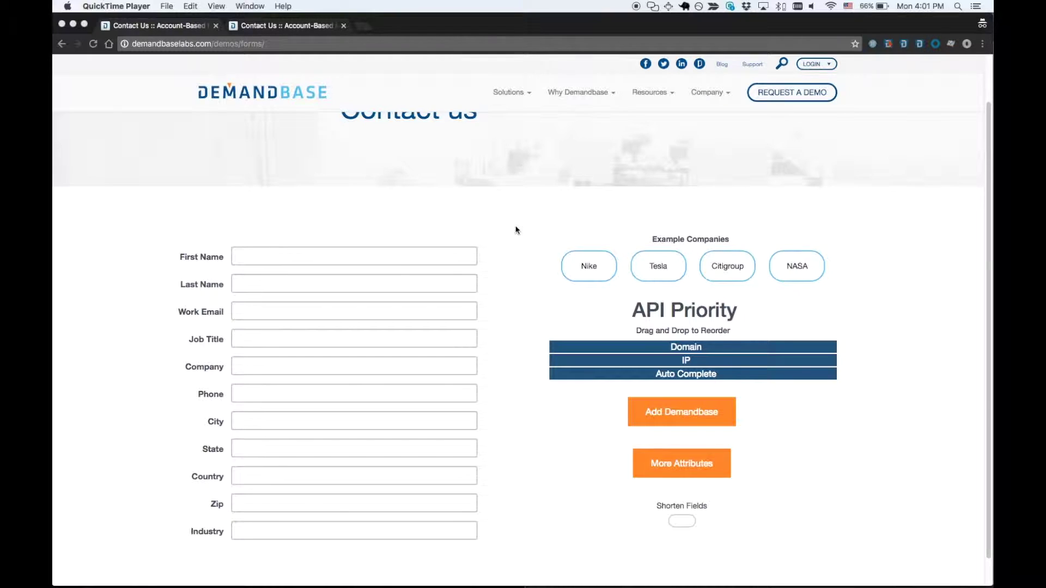
Step: Move Auto Complete to the top of API Priority, then fill in Nike USA Inc's data
{"action": "left_click_drag", "start_coordinate": [586, 374], "coordinate": [585, 346]}
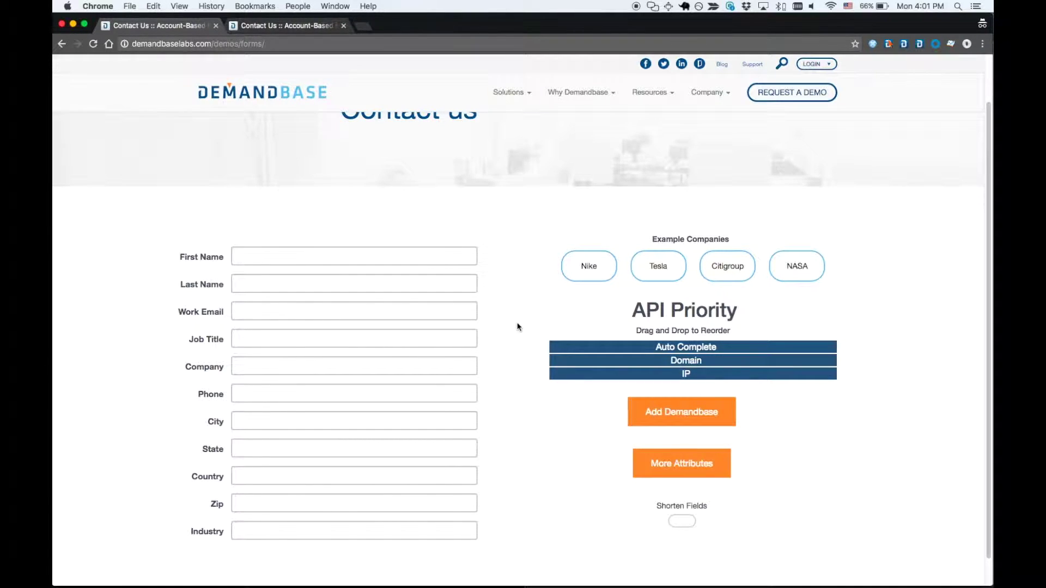
{"action": "left_click", "coordinate": [585, 268]}
{"action": "left_click", "coordinate": [649, 421]}
{"action": "scroll", "coordinate": [504, 369], "scroll_direction": "down", "scroll_amount": 1}
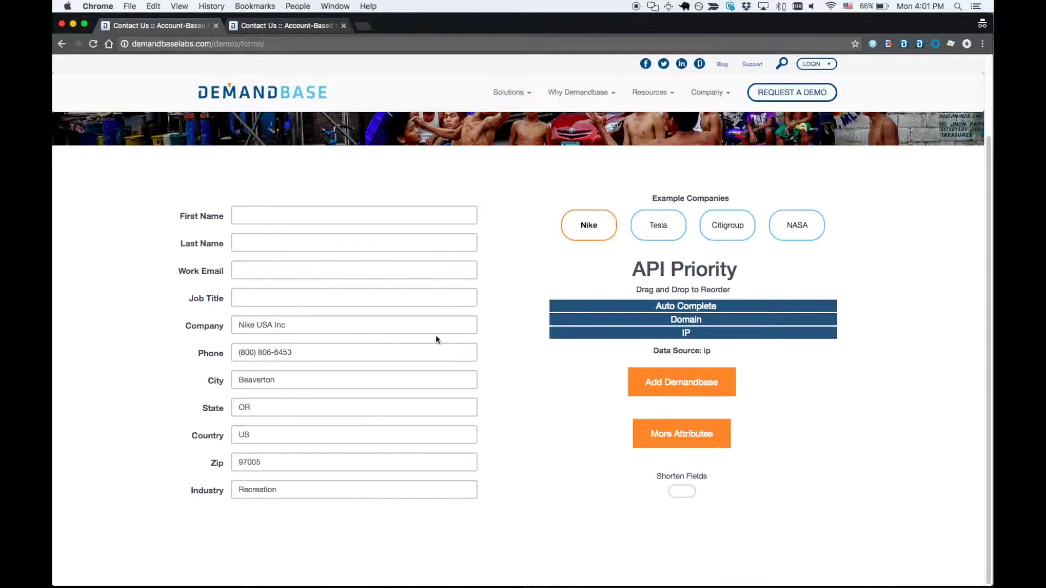
{"action": "left_click", "coordinate": [353, 323]}
{"action": "left_click", "coordinate": [509, 342]}
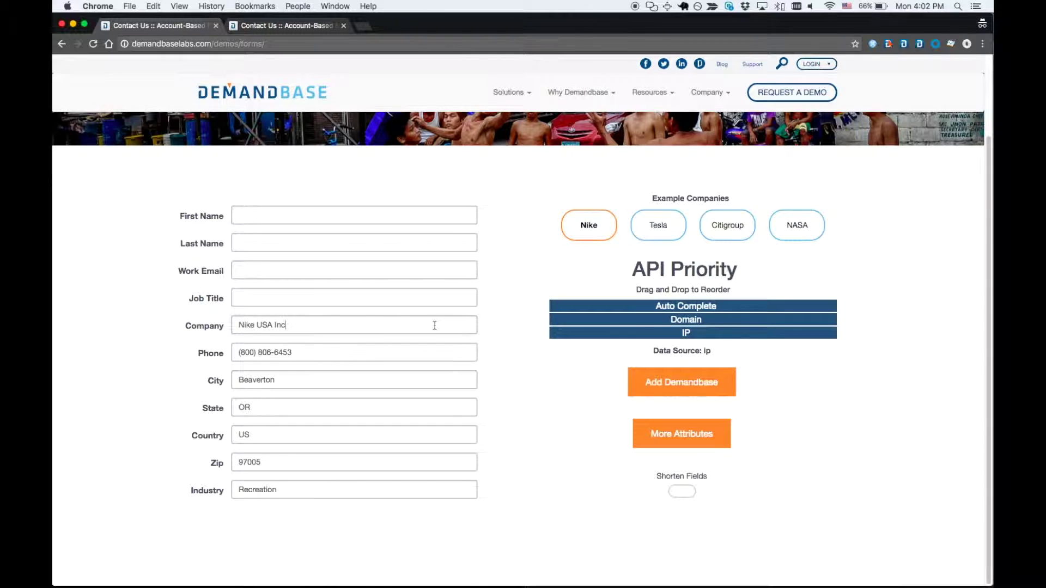
Step: Replace the company name with apple
{"action": "key", "text": "super+a"}
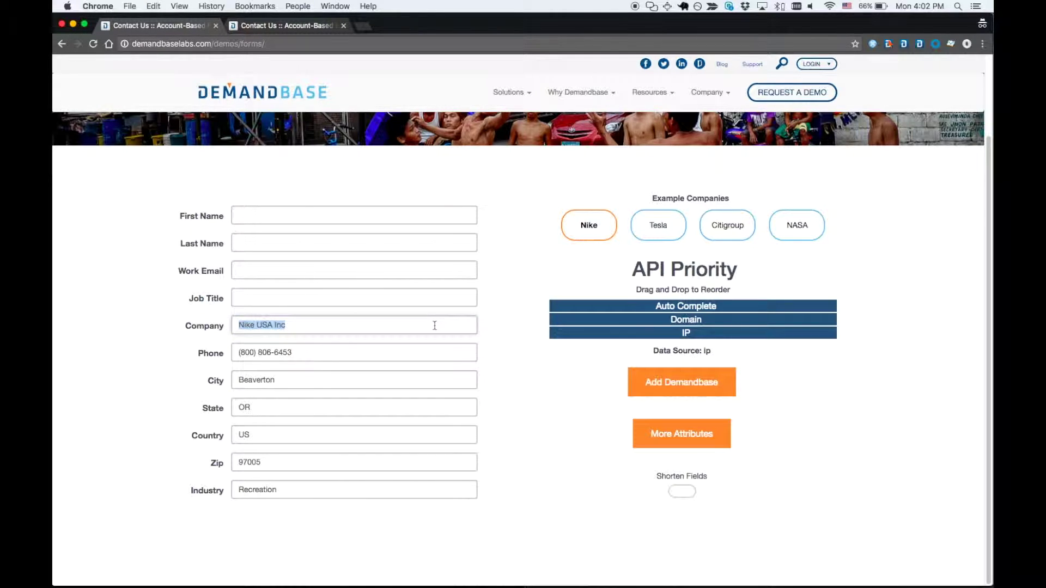
{"action": "key", "text": "BackSpace"}
{"action": "type", "text": "apple"}
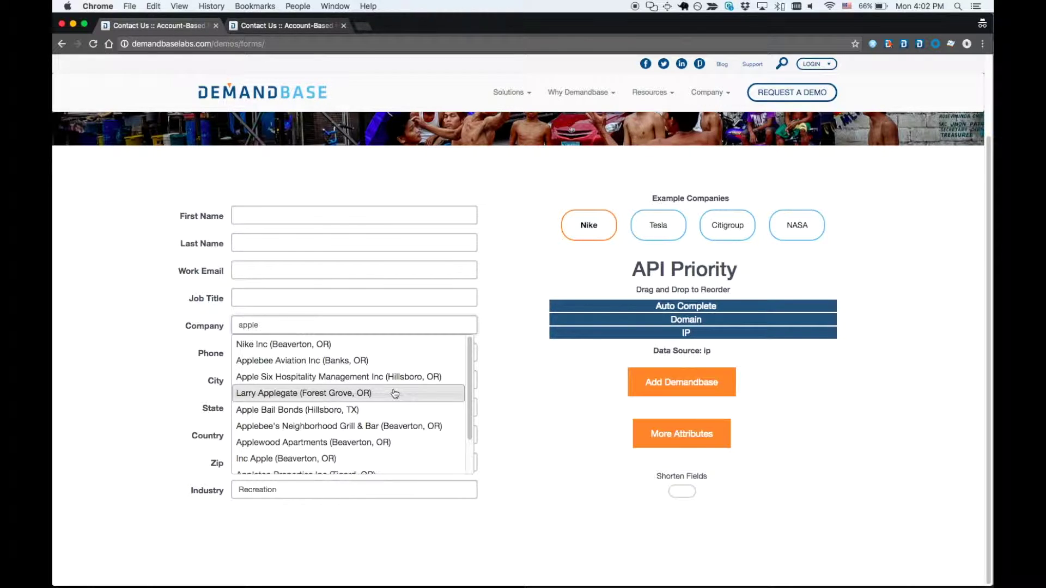
Step: Reopen and scroll through the company suggestions matching apple
{"action": "left_click", "coordinate": [498, 338]}
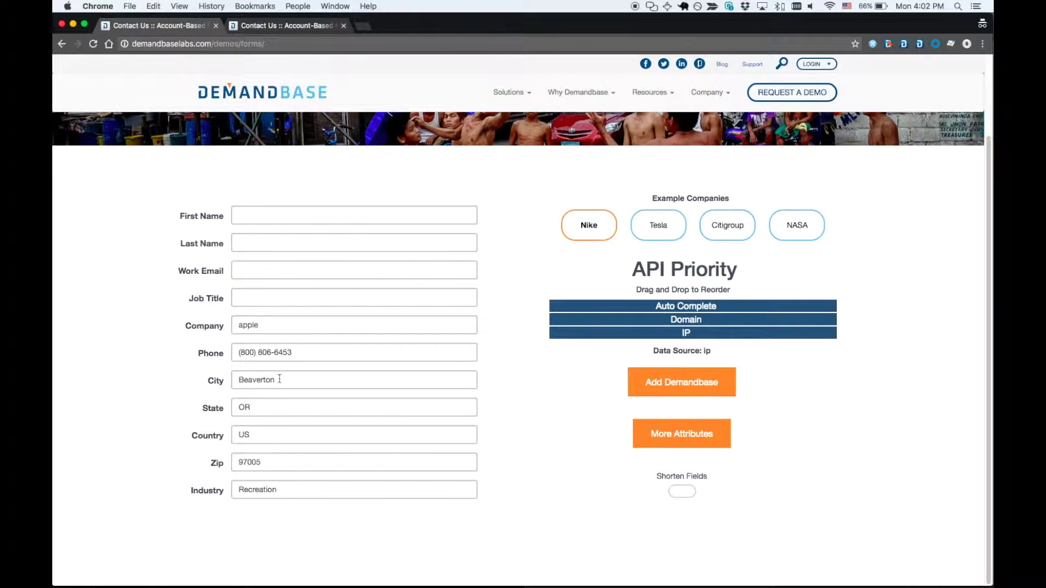
{"action": "left_click", "coordinate": [264, 327]}
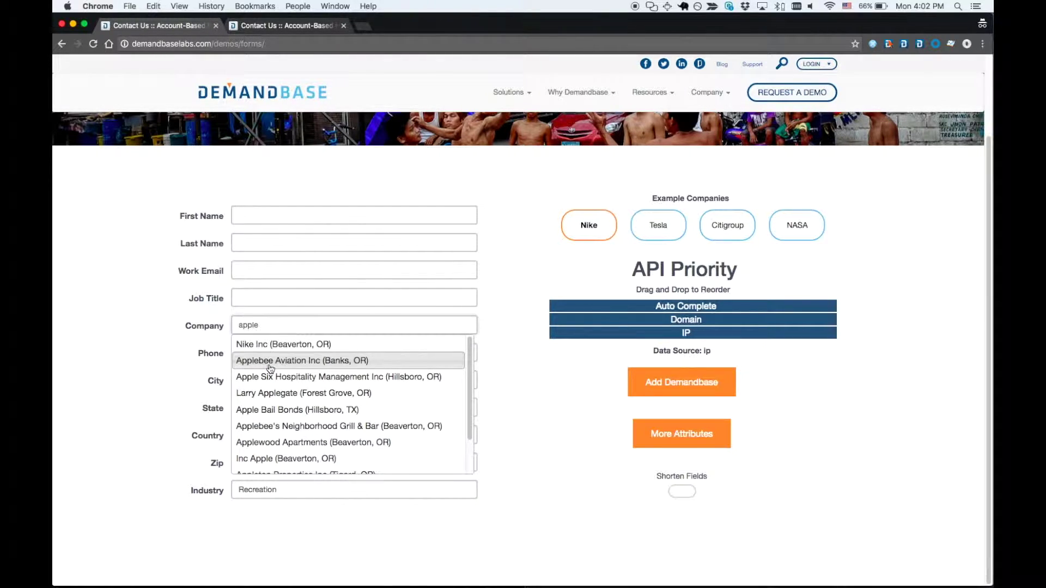
{"action": "scroll", "coordinate": [274, 409], "scroll_direction": "down", "scroll_amount": 3}
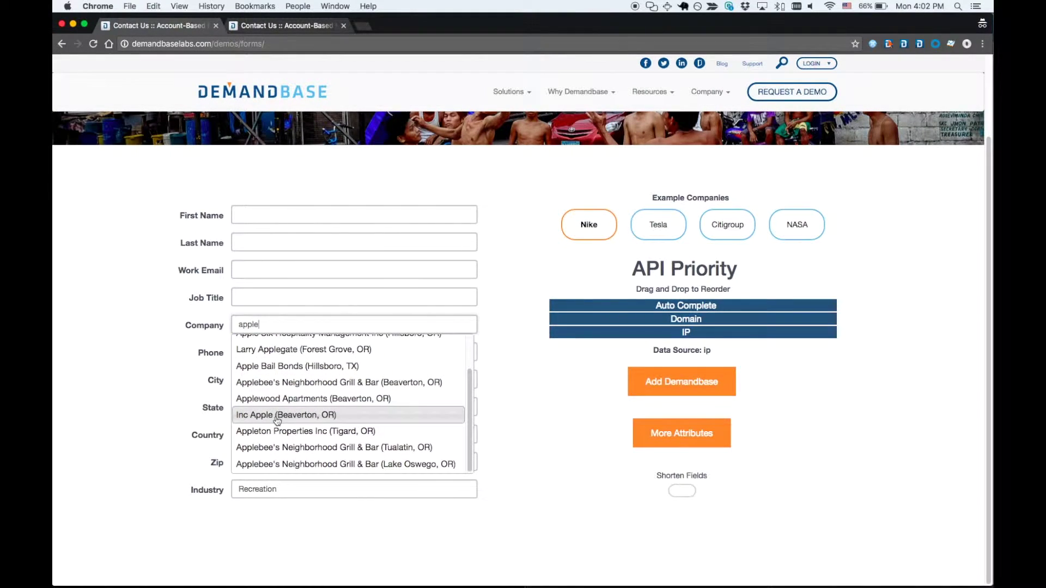
{"action": "scroll", "coordinate": [276, 416], "scroll_direction": "up", "scroll_amount": 3}
{"action": "scroll", "coordinate": [350, 447], "scroll_direction": "down", "scroll_amount": 2}
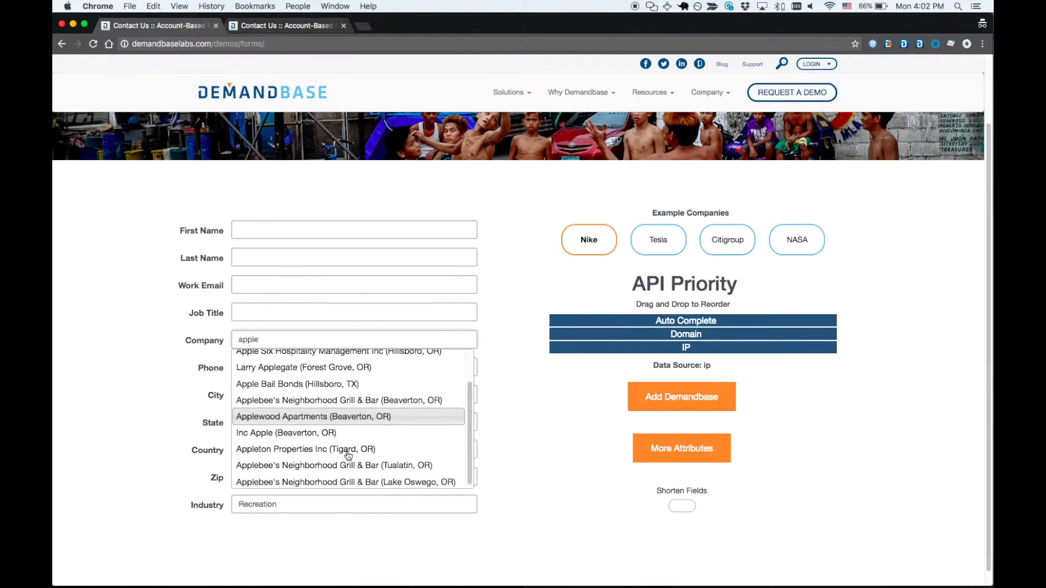
{"action": "scroll", "coordinate": [350, 436], "scroll_direction": "up", "scroll_amount": 2}
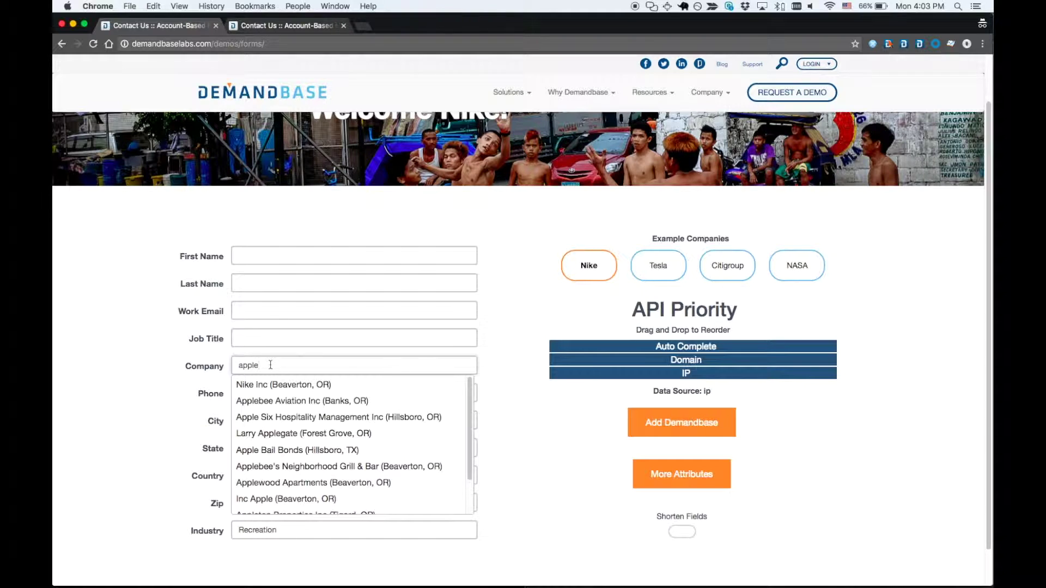
{"action": "scroll", "coordinate": [327, 404], "scroll_direction": "down", "scroll_amount": 2}
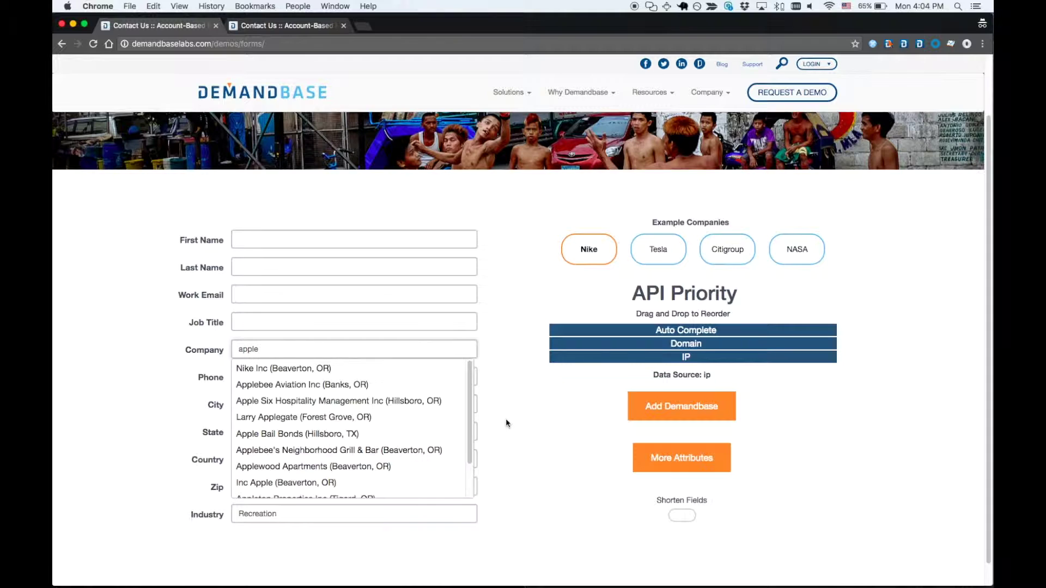
Step: Accept Nike Inc from the suggestions, refilling Beaverton, OR, 97005, Apparel, then right-click Country
{"action": "key", "text": "Down"}
{"action": "key", "text": "Return"}
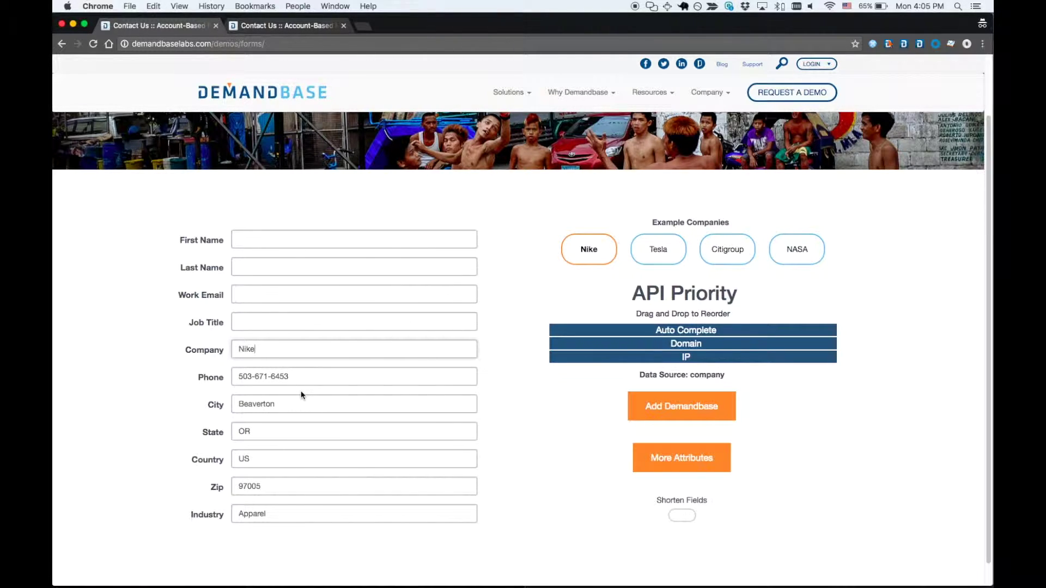
{"action": "right_click", "coordinate": [336, 454]}
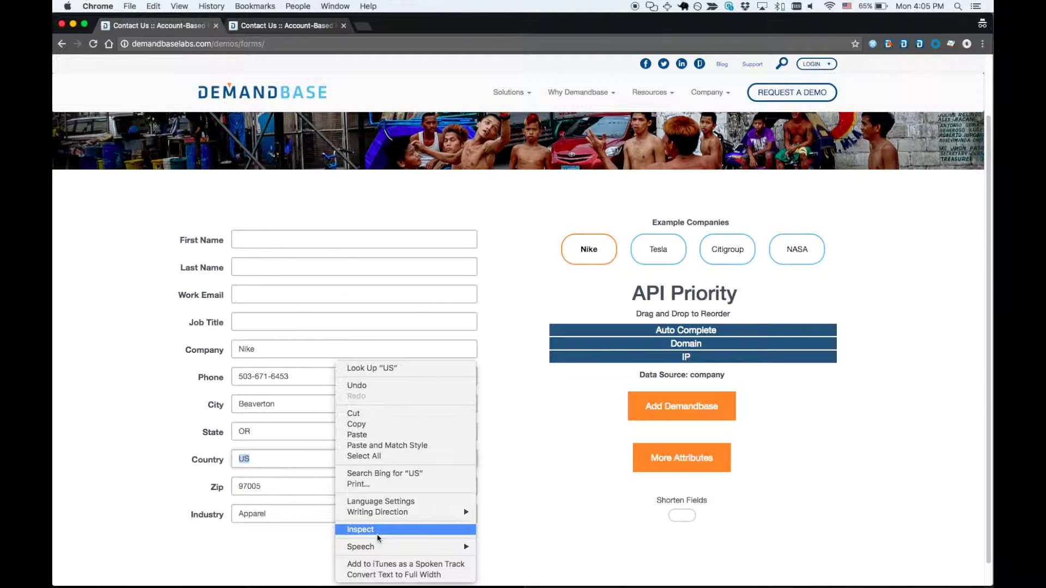
Step: Inspect the form markup and expand the hidden Employee Range and Revenue Range form groups
{"action": "left_click", "coordinate": [378, 533]}
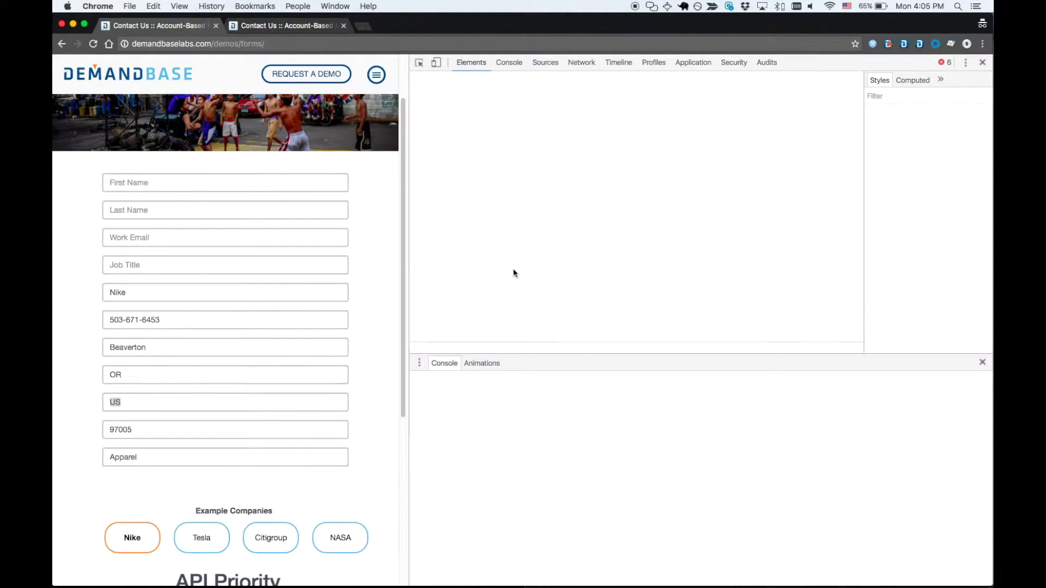
{"action": "scroll", "coordinate": [522, 239], "scroll_direction": "down", "scroll_amount": 4}
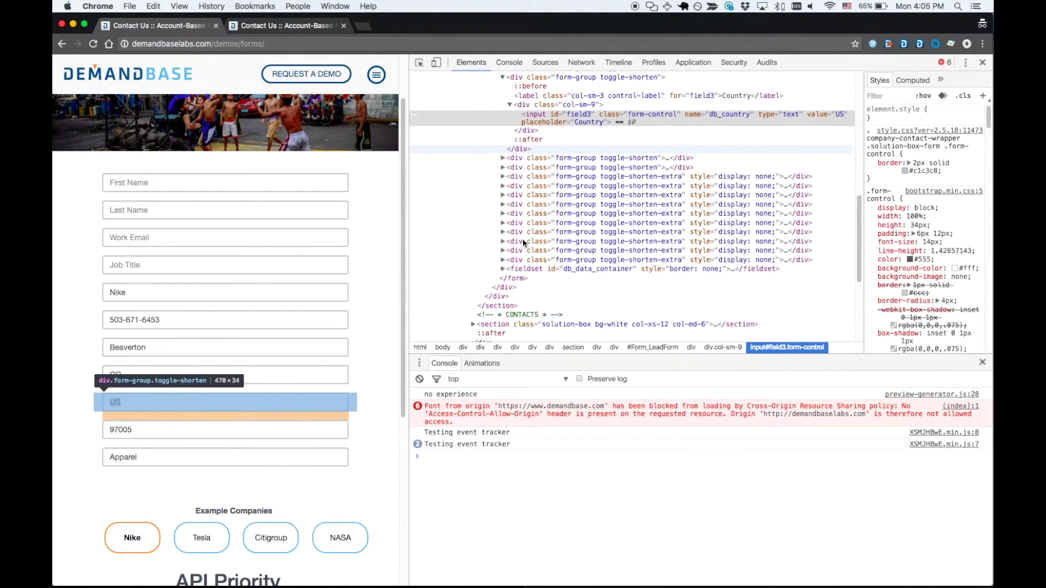
{"action": "left_click", "coordinate": [503, 195]}
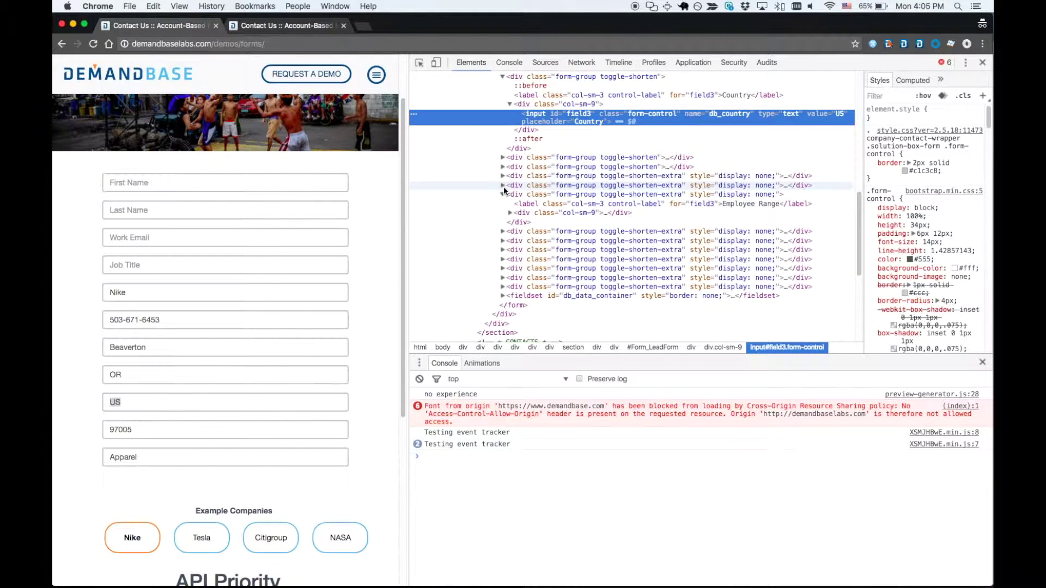
{"action": "left_click", "coordinate": [503, 185]}
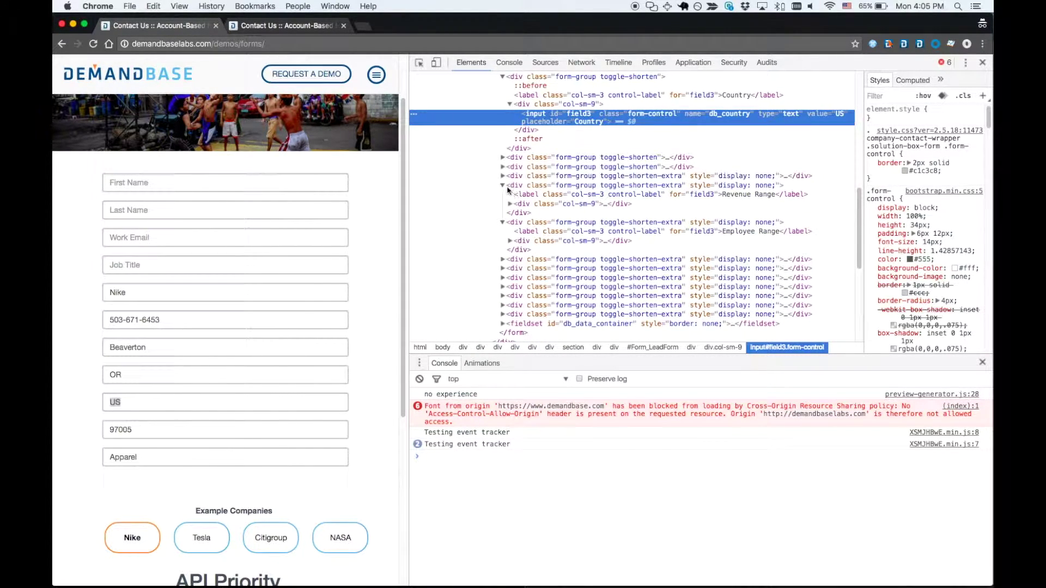
Step: Select the hidden db_revenue_range input holding the value Over $5B
{"action": "left_click", "coordinate": [554, 196]}
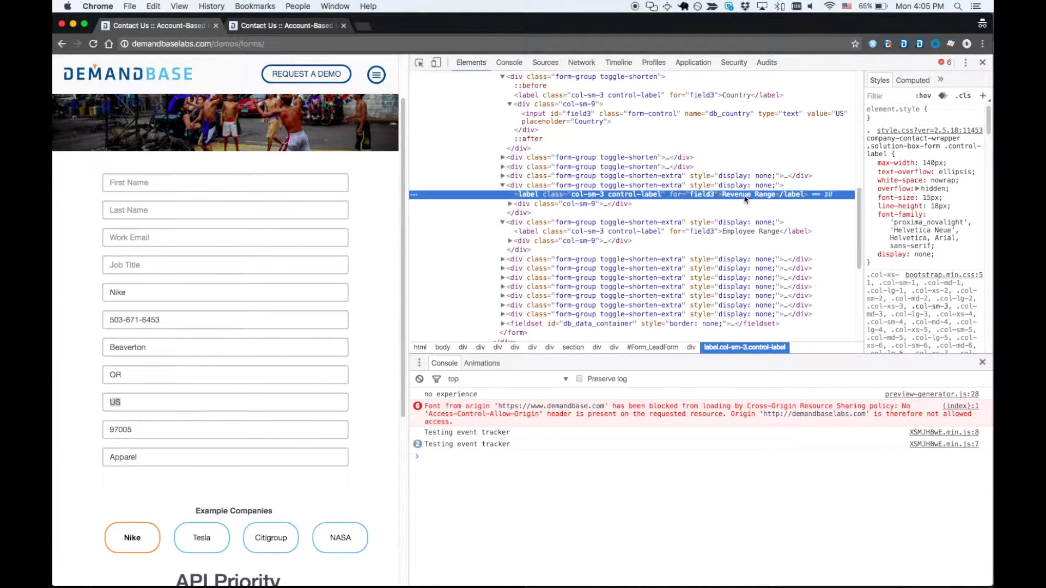
{"action": "left_click", "coordinate": [509, 204]}
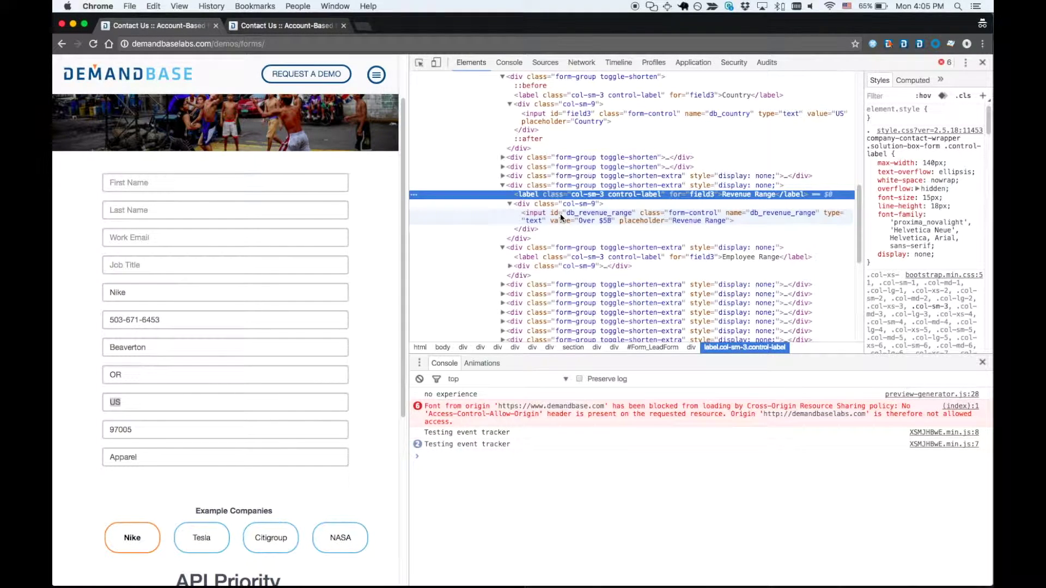
{"action": "left_click", "coordinate": [609, 222]}
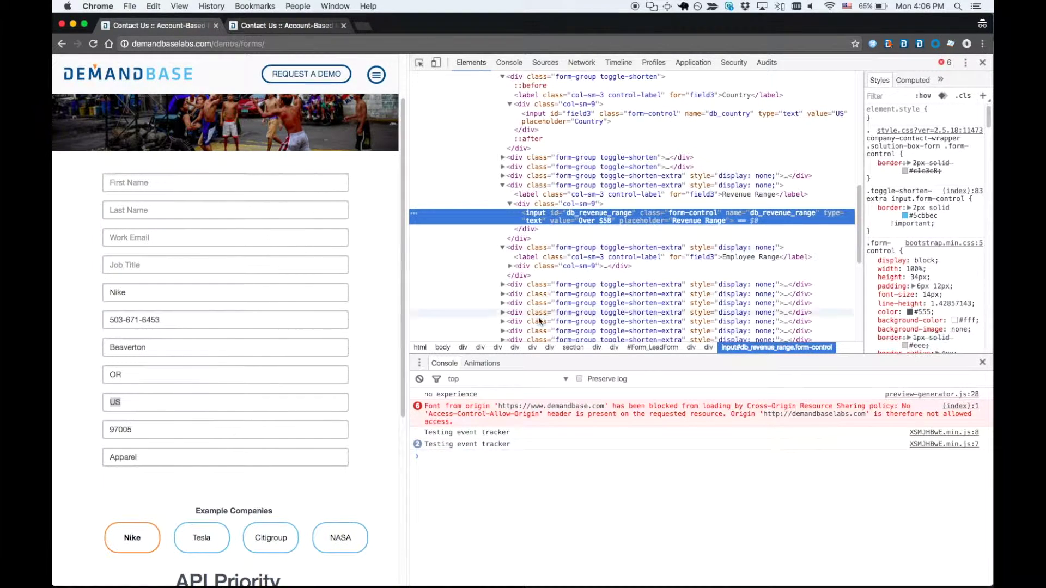
{"action": "left_click", "coordinate": [484, 468]}
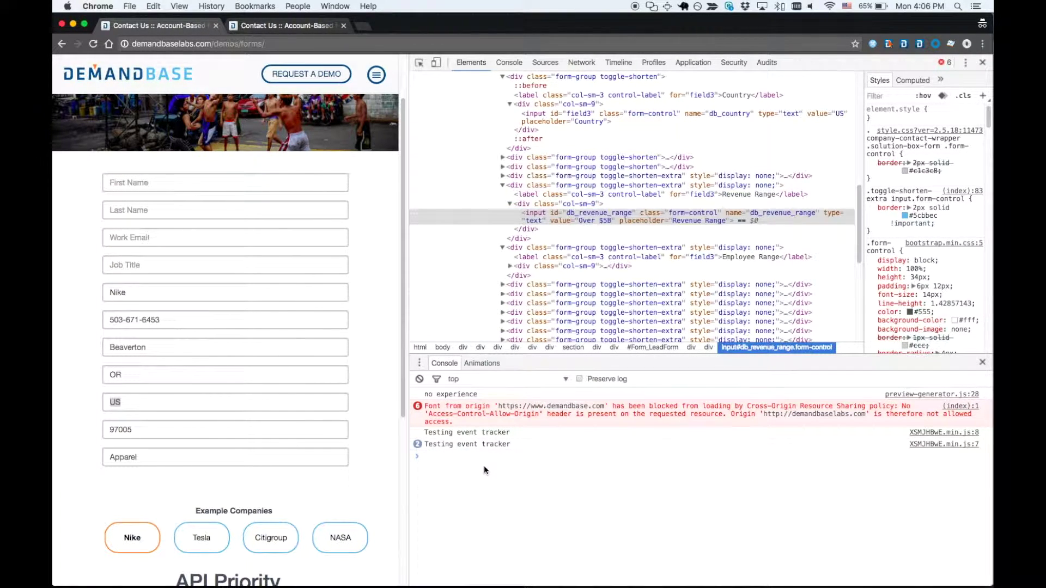
Step: Run Demandbase.Connectors.WebForm.CompanyProfile in the console and expand the returned object
{"action": "type", "text": "Demandbase.Connectors.WebForm.CompanyProfile"}
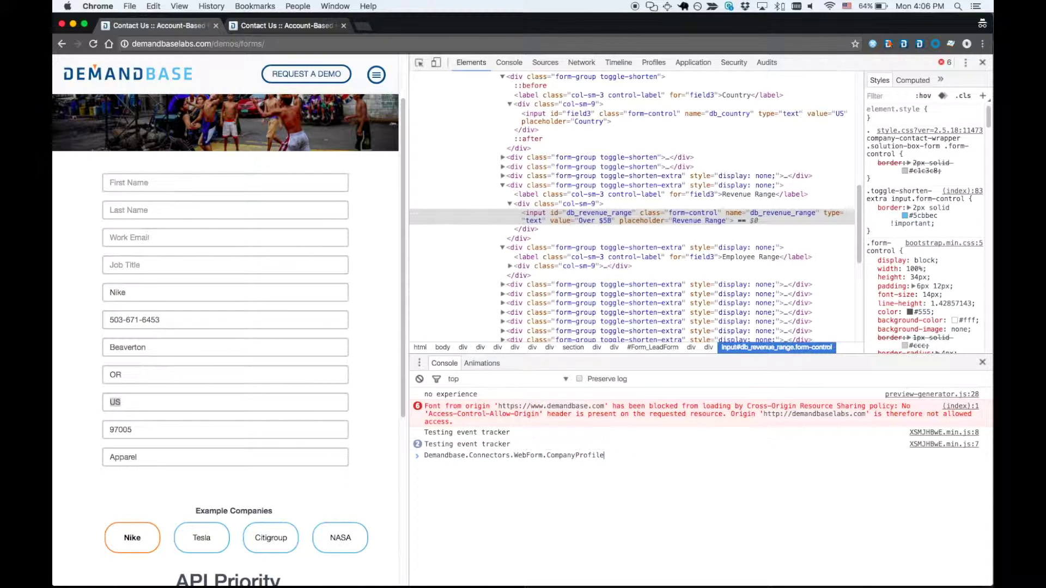
{"action": "key", "text": "Return"}
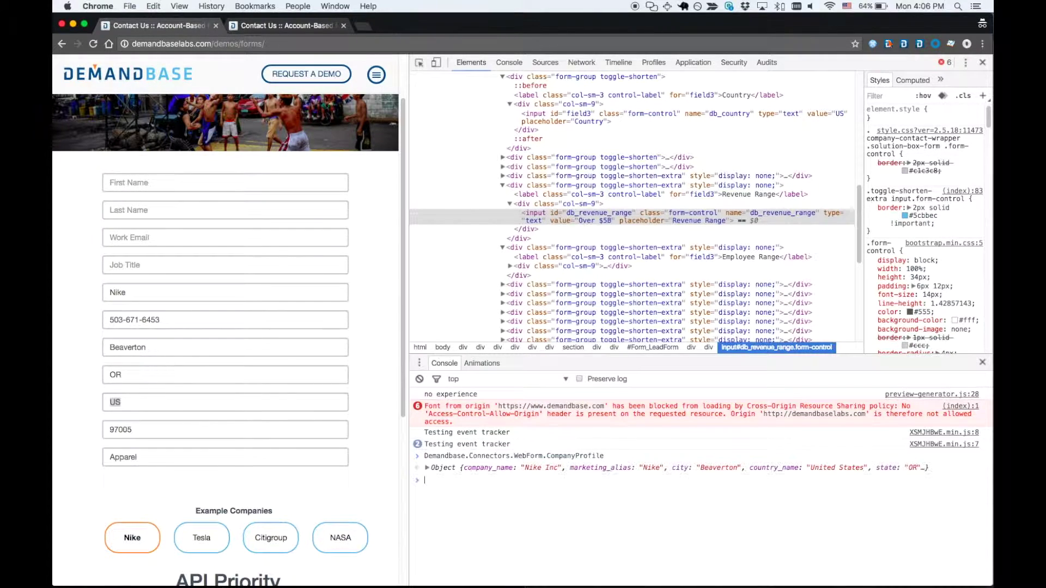
{"action": "left_click", "coordinate": [427, 468]}
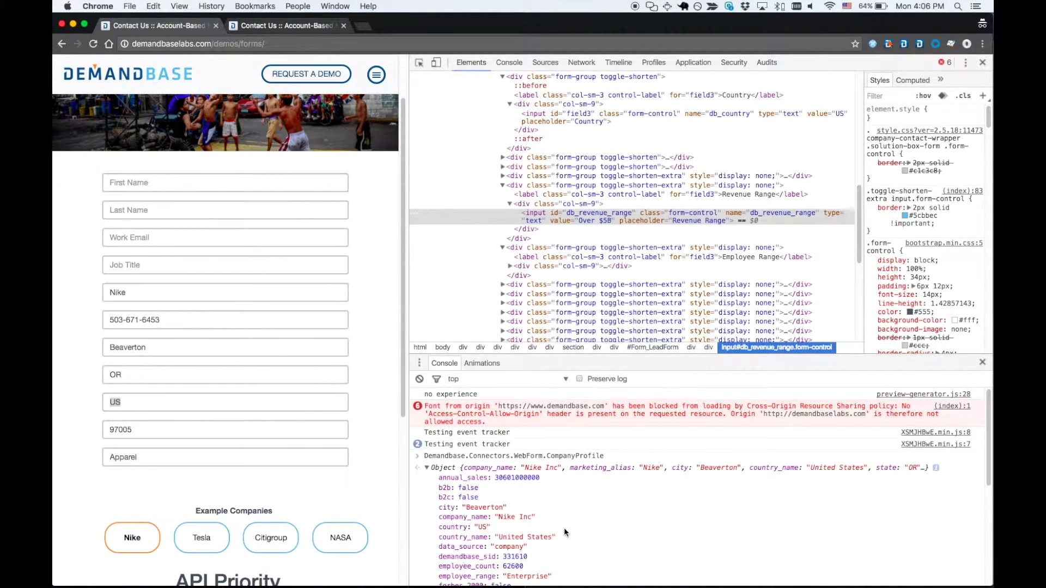
Step: Highlight Nike's revenue_range value Over $5B in the expanded profile
{"action": "scroll", "coordinate": [564, 528], "scroll_direction": "down", "scroll_amount": 5}
{"action": "scroll", "coordinate": [563, 527], "scroll_direction": "down", "scroll_amount": 4}
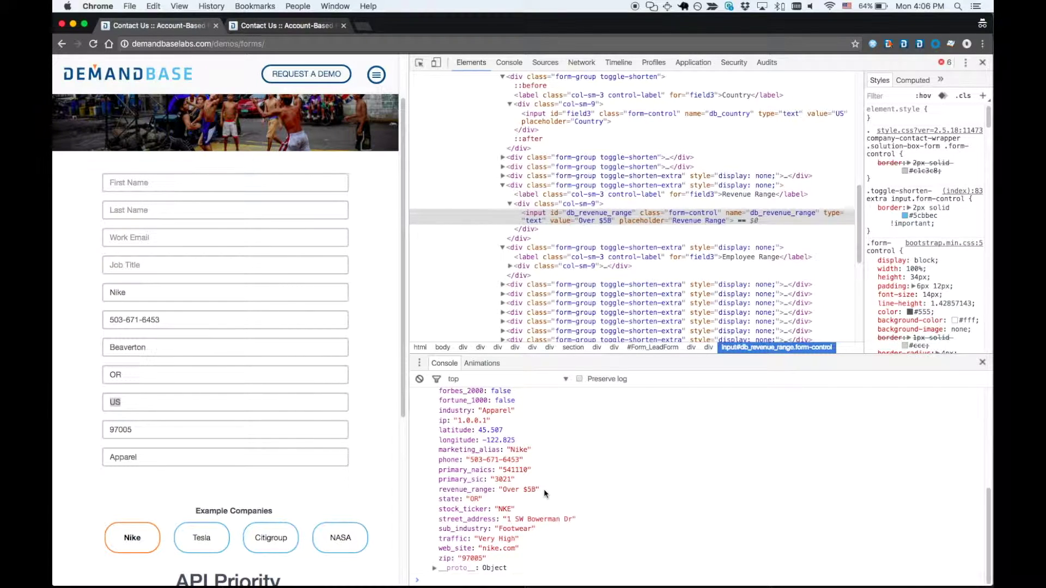
{"action": "left_click_drag", "start_coordinate": [542, 491], "coordinate": [442, 492]}
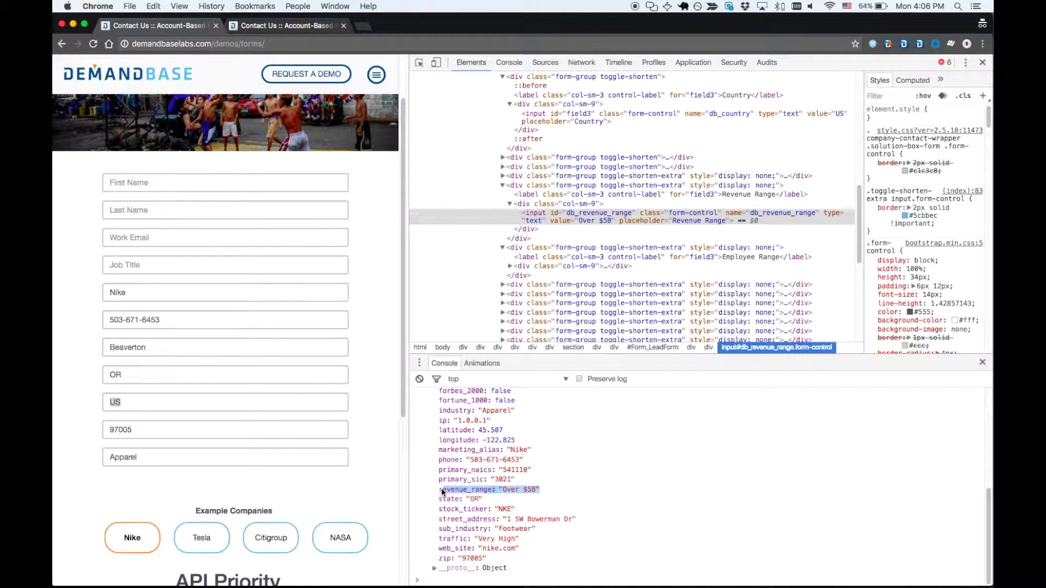
{"action": "scroll", "coordinate": [442, 492], "scroll_direction": "up", "scroll_amount": 6}
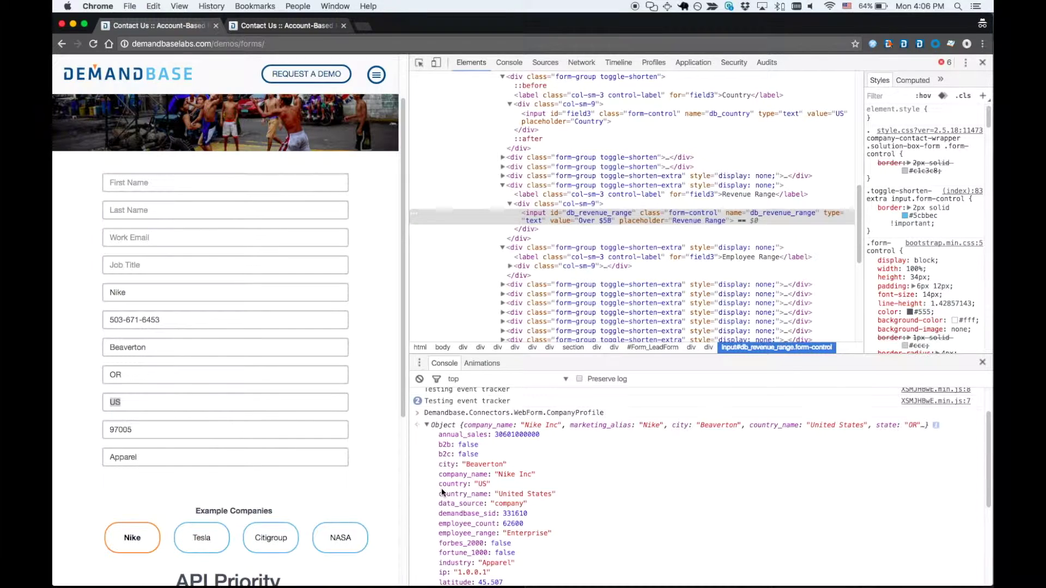
{"action": "scroll", "coordinate": [442, 492], "scroll_direction": "down", "scroll_amount": 5}
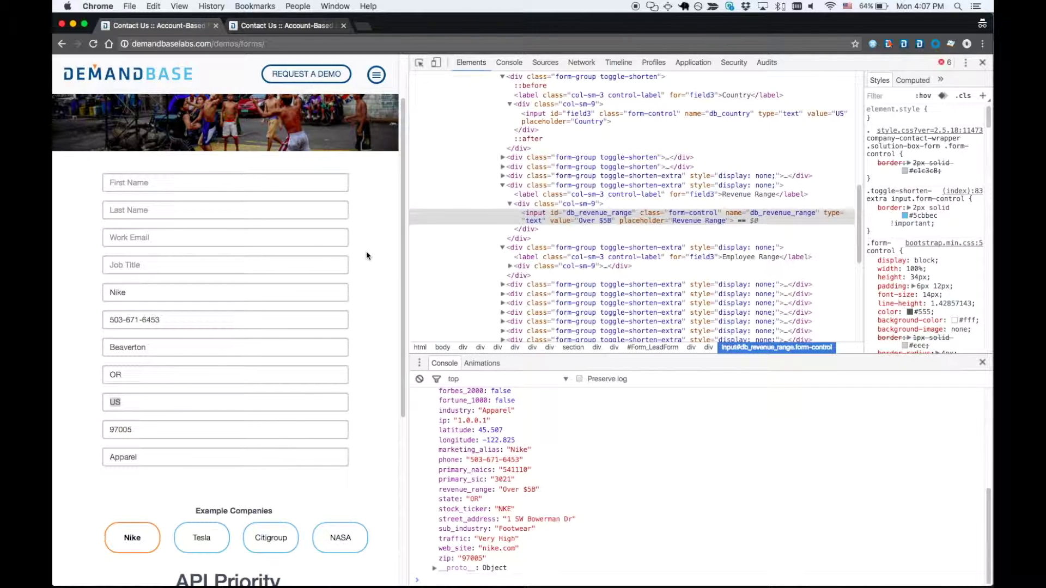
{"action": "left_click", "coordinate": [281, 237]}
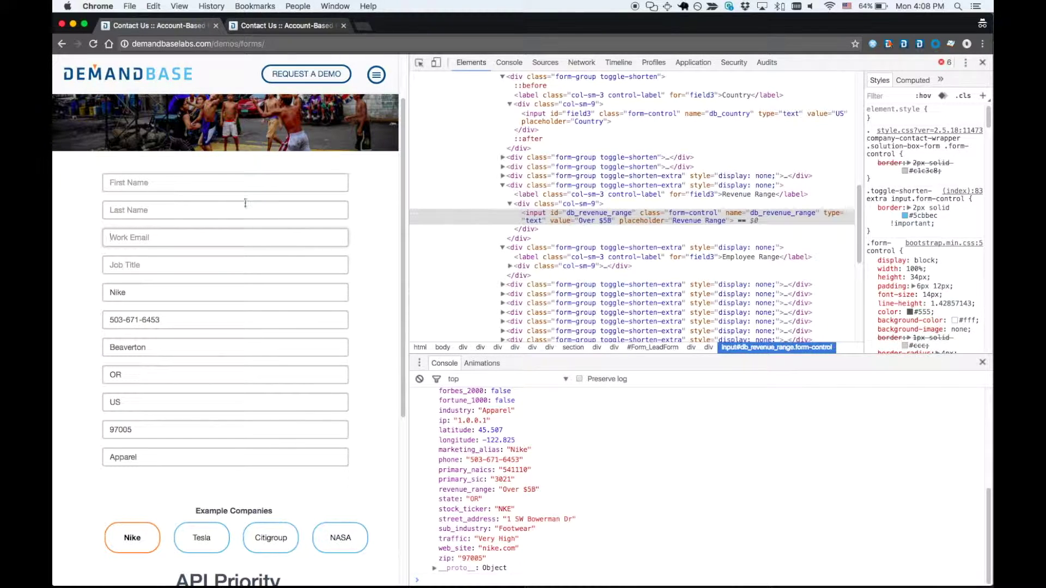
{"action": "left_click", "coordinate": [213, 319]}
{"action": "left_click", "coordinate": [206, 296]}
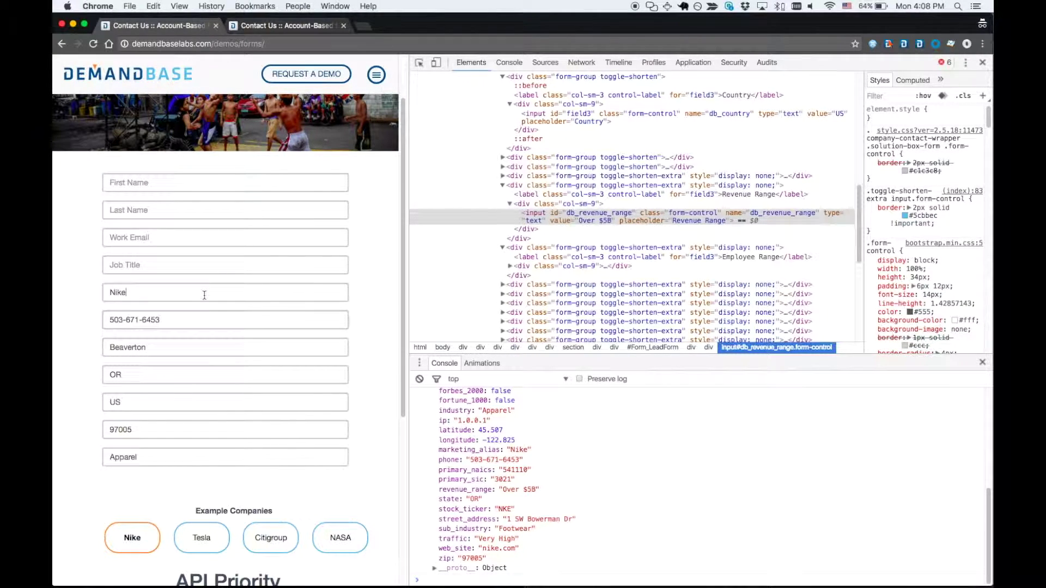